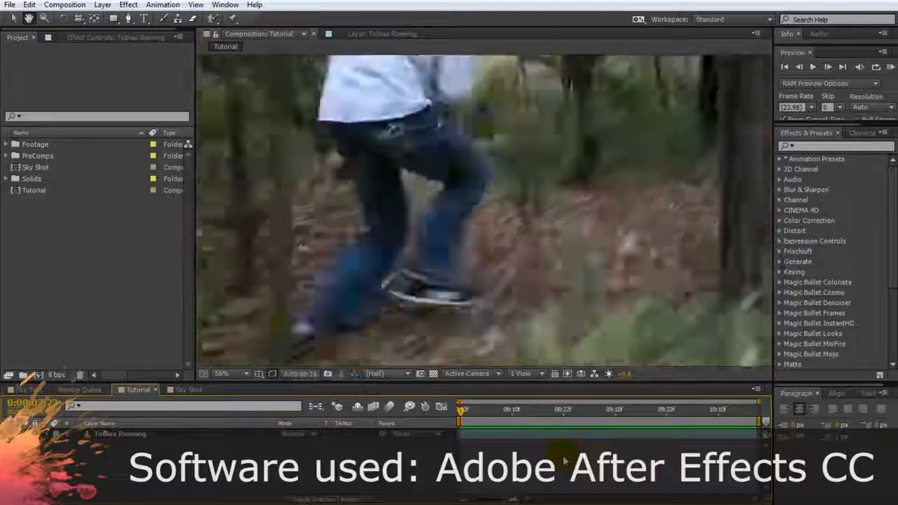
# Apply Hue/Saturation to the running footage layer and set Master Saturation to -78
pyautogui.moveTo(652, 416); pyautogui.dragTo(714, 417)
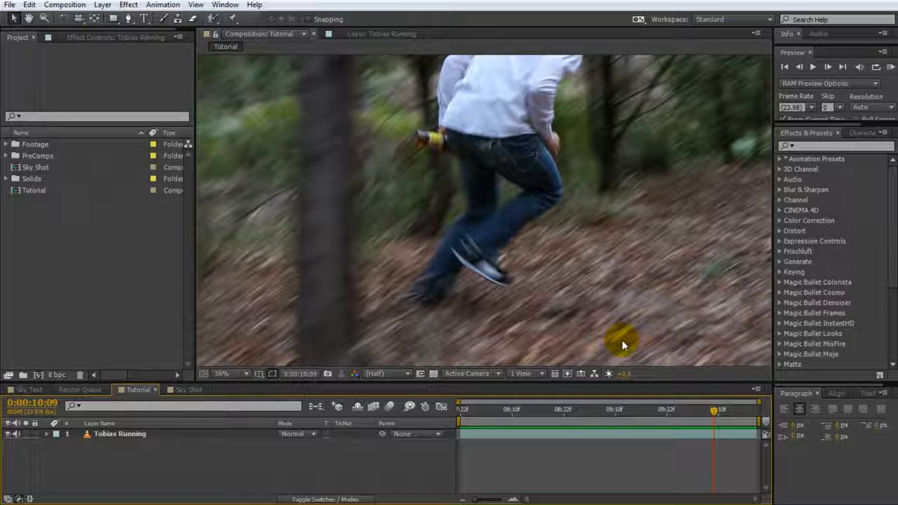
pyautogui.click(836, 146)
pyautogui.write('hue')
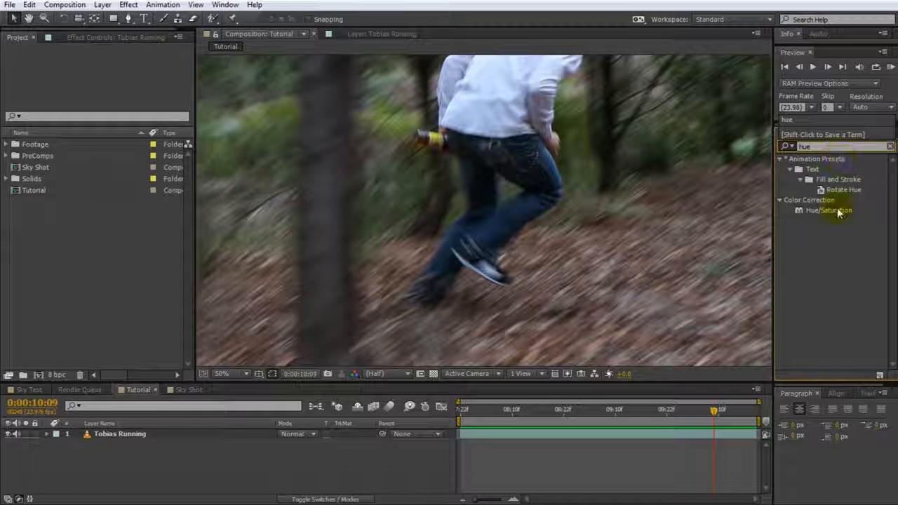
pyautogui.moveTo(835, 208); pyautogui.dragTo(143, 435)
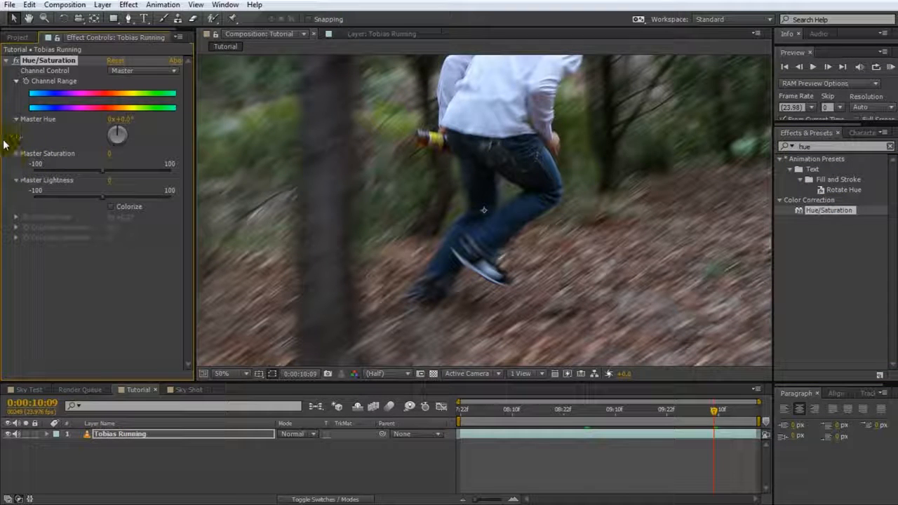
pyautogui.moveTo(80, 171); pyautogui.dragTo(50, 177)
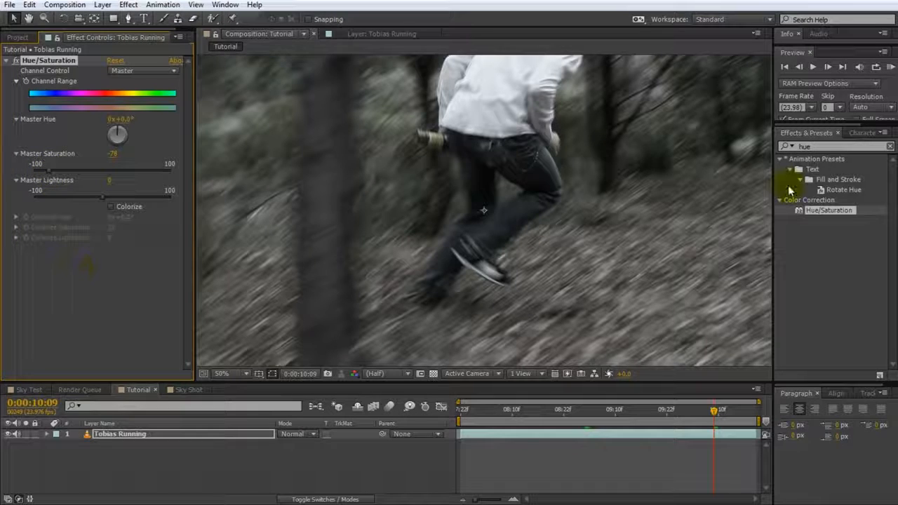
# Find the Curves effect and apply it to the running footage layer
pyautogui.click(825, 146)
pyautogui.press('BackSpace')
pyautogui.press('BackSpace')
pyautogui.press('BackSpace')
pyautogui.write('curves')
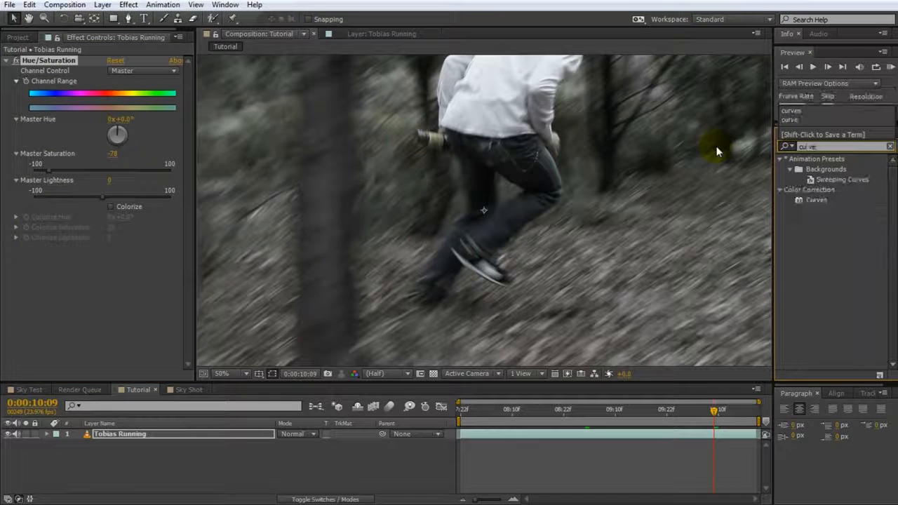
pyautogui.doubleClick(813, 201)
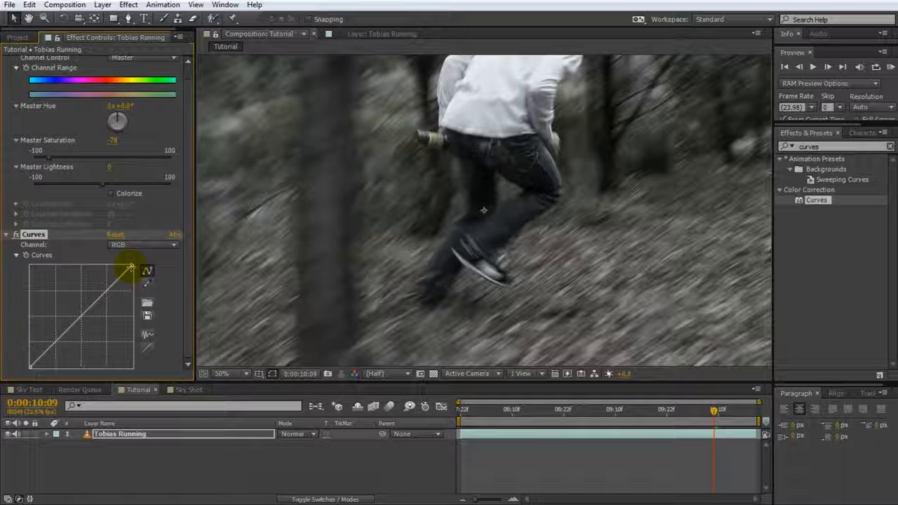
# Darken the footage by lowering the RGB curve's white end, and shape its highlights down and shadows slightly up
pyautogui.moveTo(130, 268); pyautogui.dragTo(137, 340)
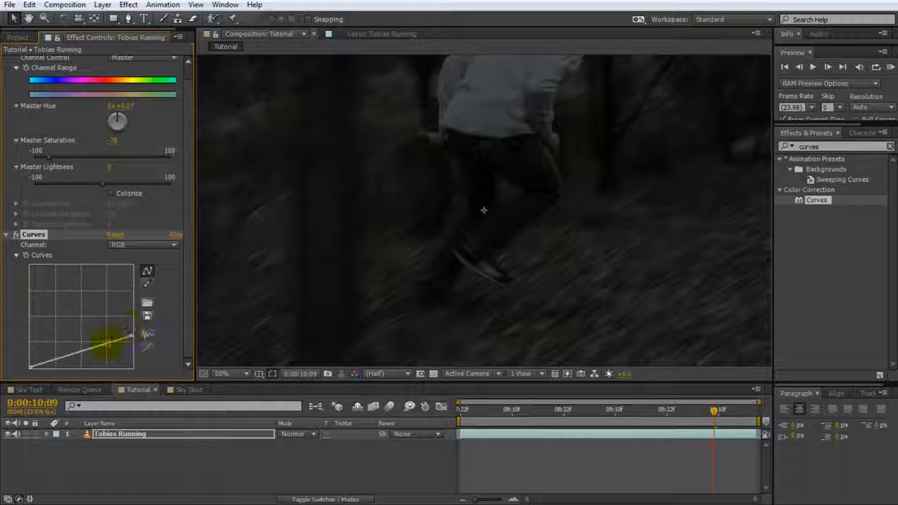
pyautogui.moveTo(107, 343); pyautogui.dragTo(111, 348)
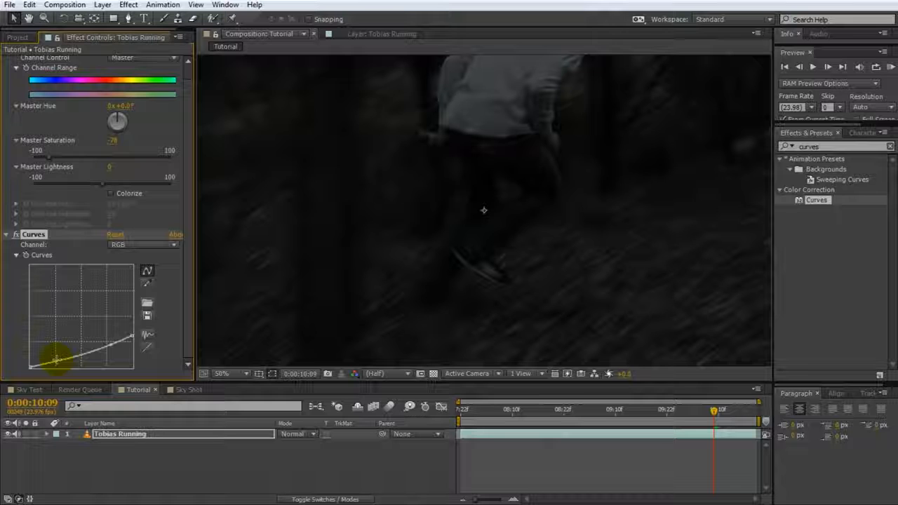
pyautogui.moveTo(61, 359); pyautogui.dragTo(61, 356)
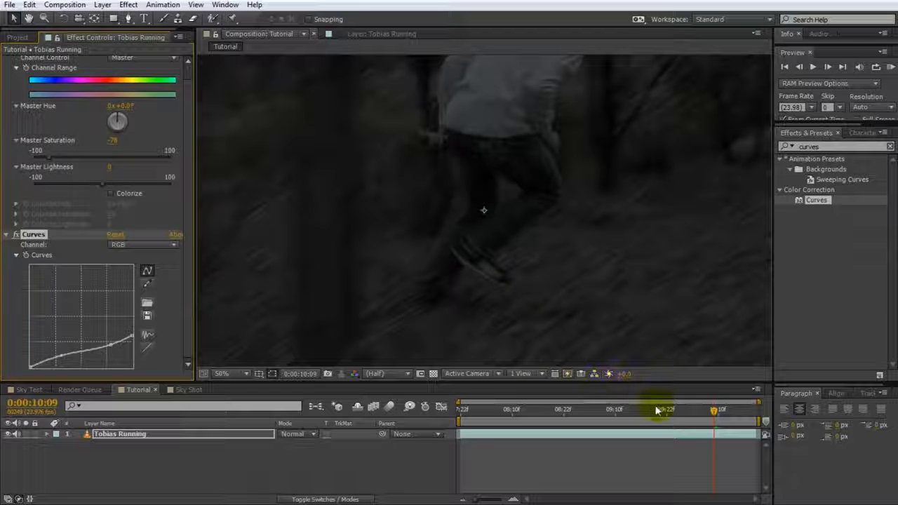
pyautogui.moveTo(710, 419); pyautogui.dragTo(673, 417)
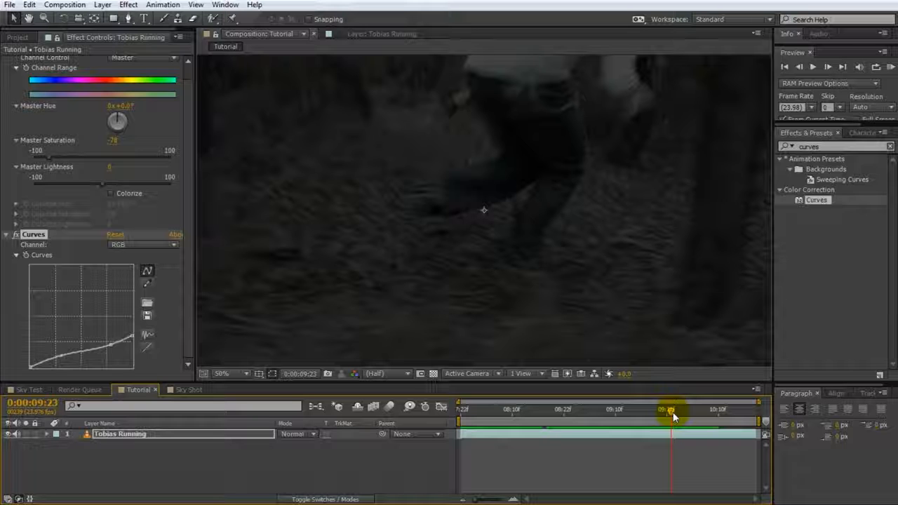
# Tint the footage blue by lowering the Red curve's midtones and raising the Blue curve's midtones
pyautogui.click(142, 244)
pyautogui.click(139, 272)
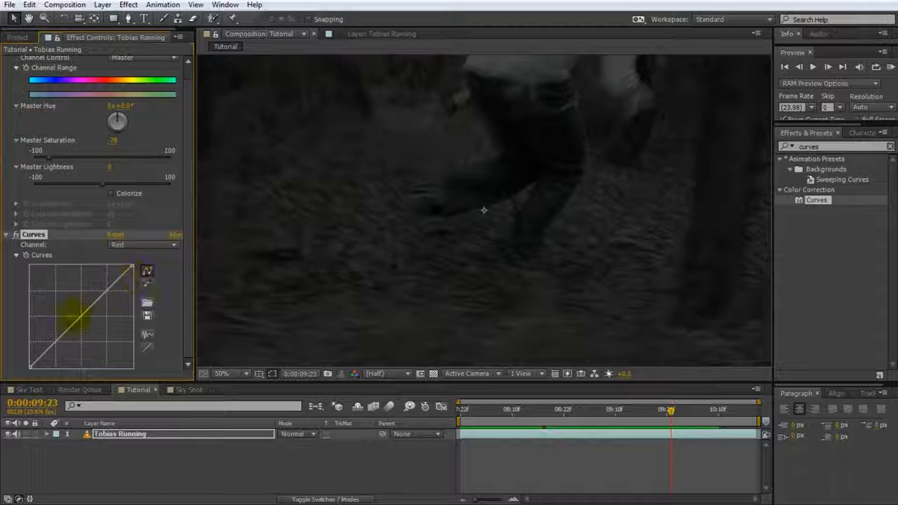
pyautogui.click(81, 317)
pyautogui.moveTo(82, 318); pyautogui.dragTo(94, 325)
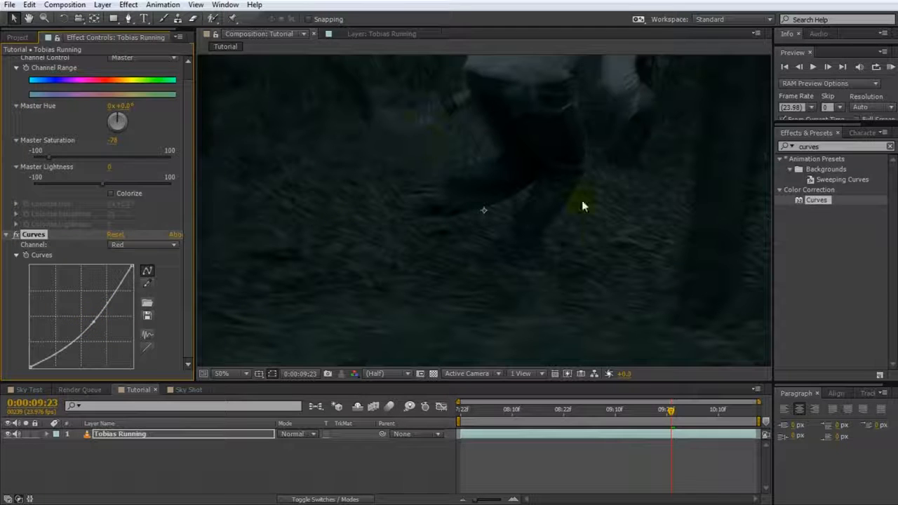
pyautogui.click(176, 243)
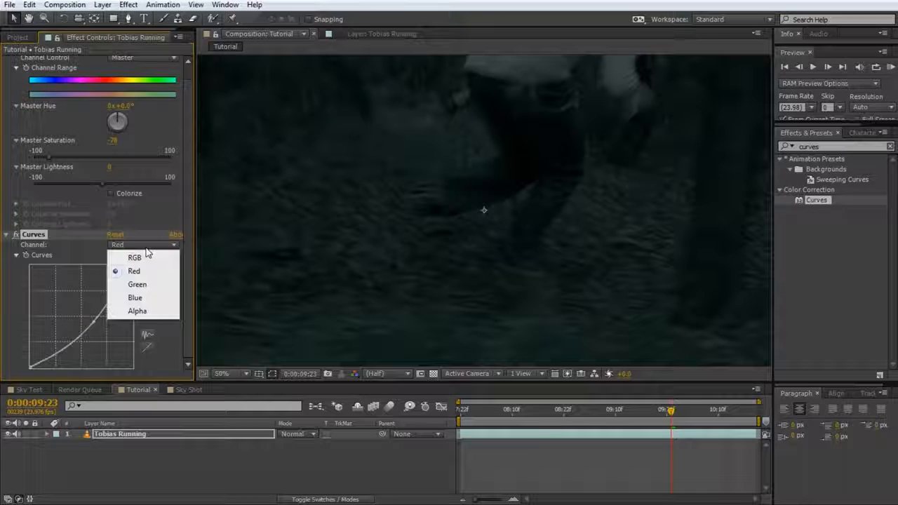
pyautogui.click(139, 298)
pyautogui.moveTo(80, 317); pyautogui.dragTo(72, 307)
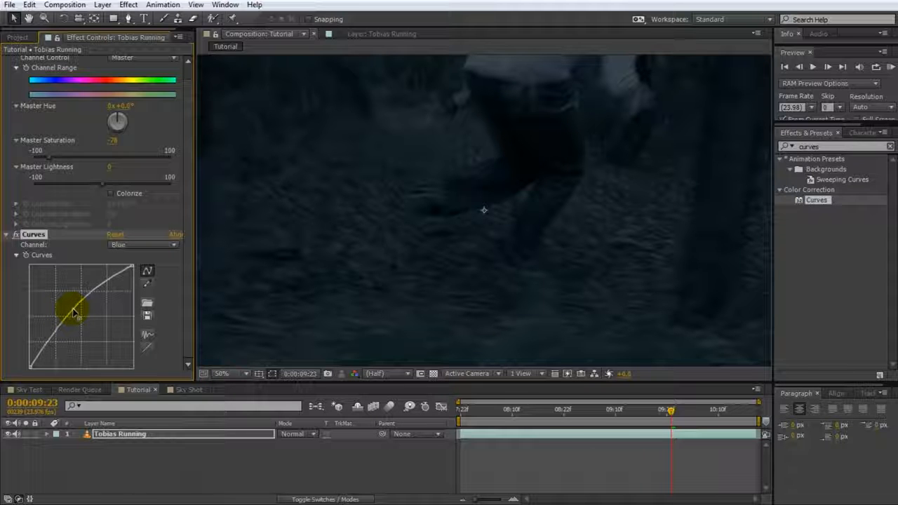
# Play the graded running shot from its start and scrub near its end to check the night look
pyautogui.moveTo(668, 410); pyautogui.dragTo(461, 414)
pyautogui.click(501, 458)
pyautogui.press('space')
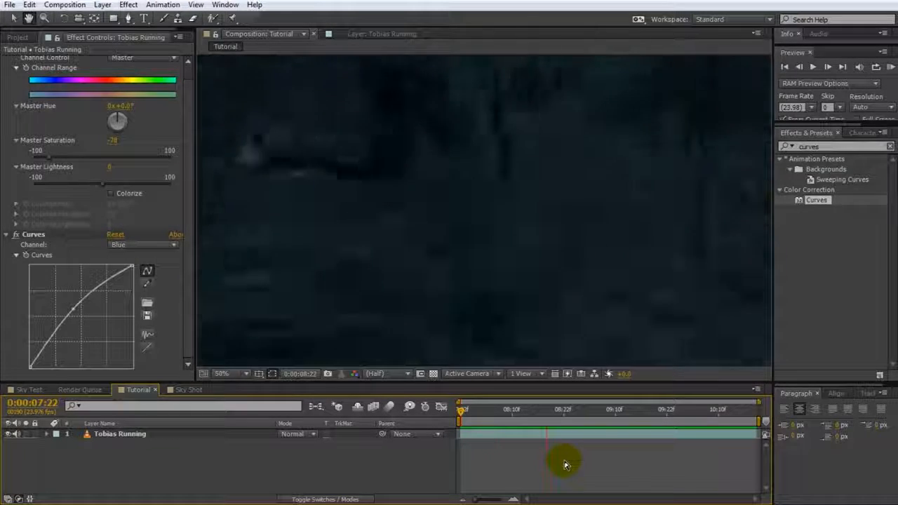
pyautogui.press('space')
pyautogui.moveTo(705, 414); pyautogui.dragTo(742, 425)
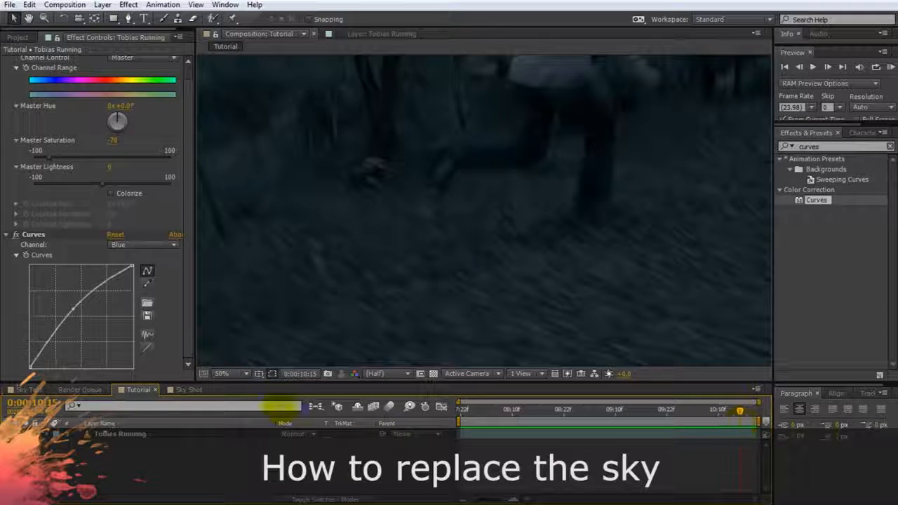
# Preview the Sky Shot composition and move the current time to 0:00:49:18
pyautogui.click(187, 390)
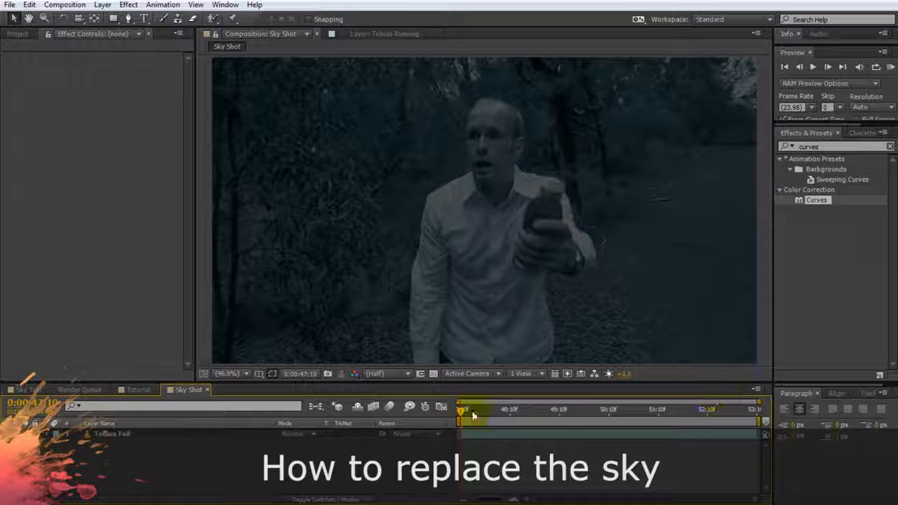
pyautogui.press('space')
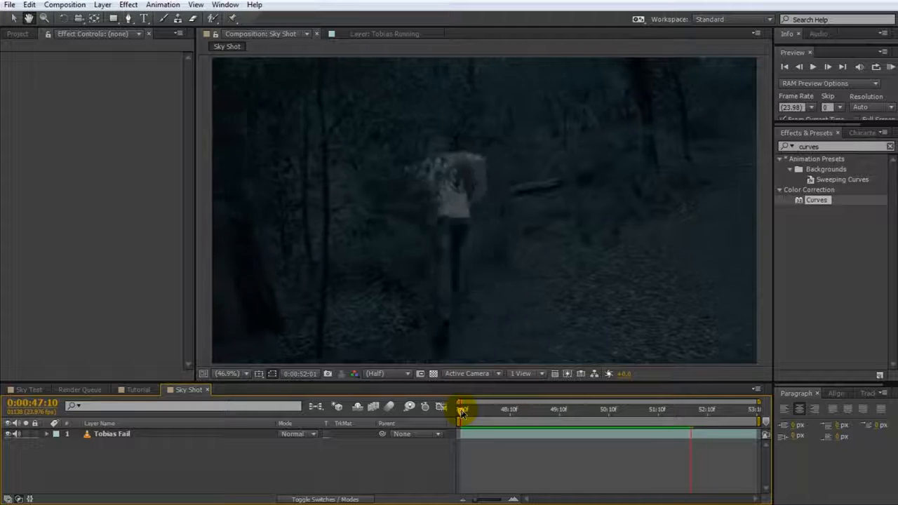
pyautogui.moveTo(461, 414); pyautogui.dragTo(576, 414)
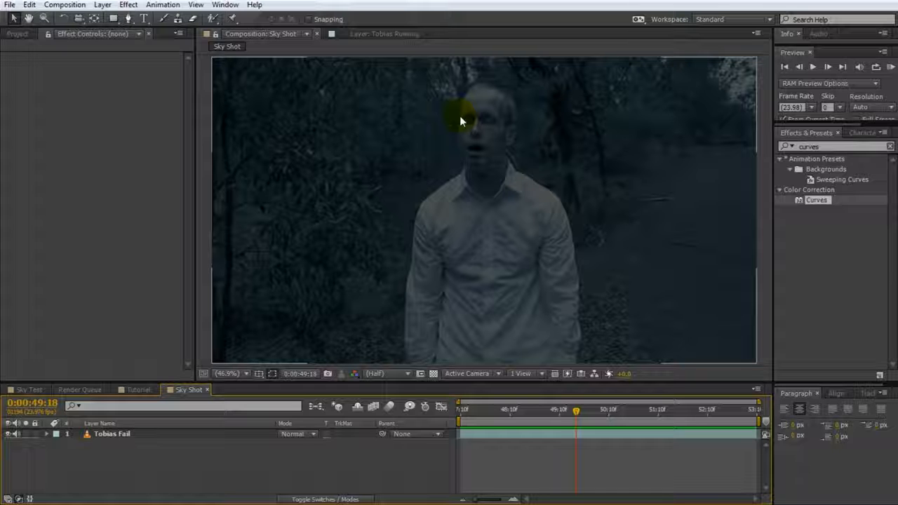
# Duplicate the footage layer in the Sky Shot composition and rename the copy Sky
pyautogui.click(114, 434)
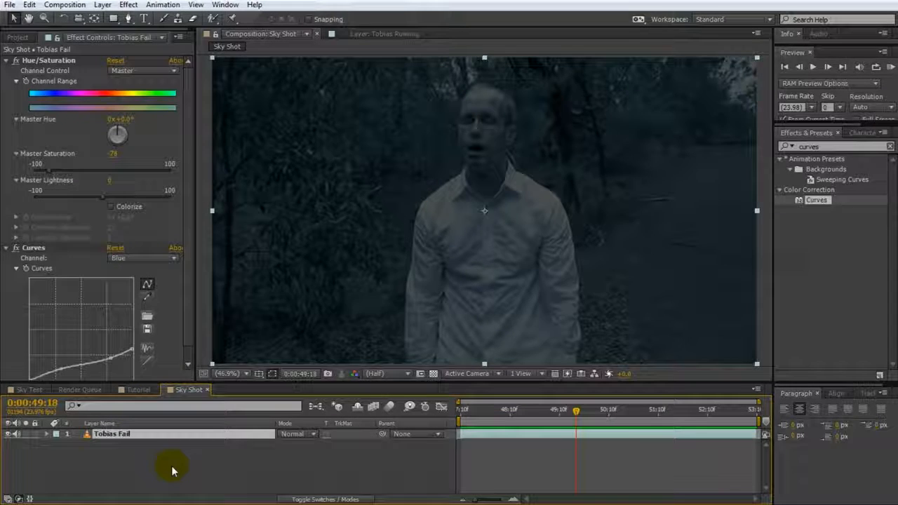
pyautogui.hotkey('ctrl', 'd')
pyautogui.press('Return')
pyautogui.write('S')
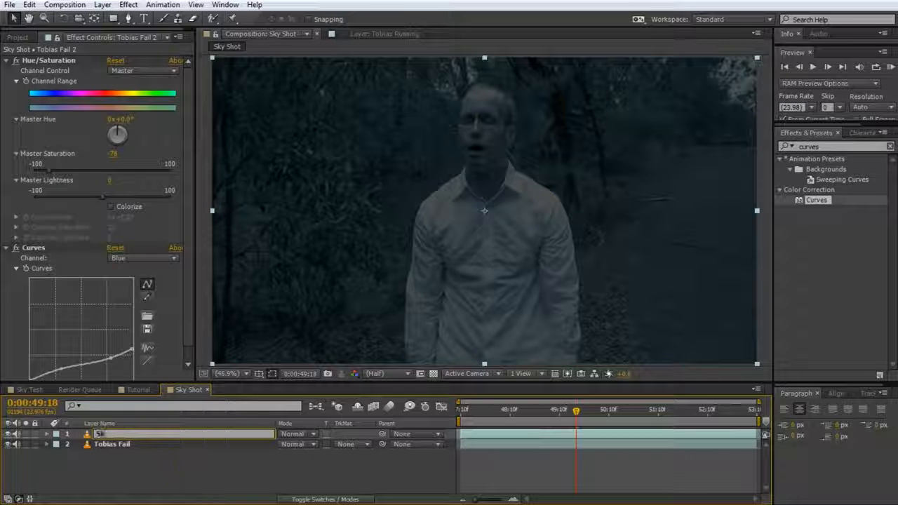
pyautogui.write('ky')
pyautogui.press('Return')
# Remove the Curves and Hue/Saturation effects from the Sky layer
pyautogui.click(33, 244)
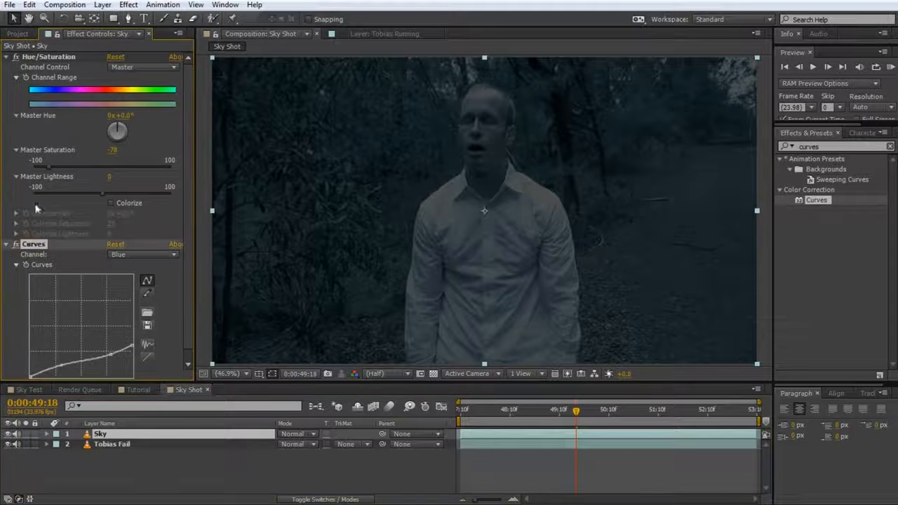
pyautogui.keyDown('ctrl'); pyautogui.click(49, 59); pyautogui.keyUp('ctrl')
pyautogui.press('Delete')
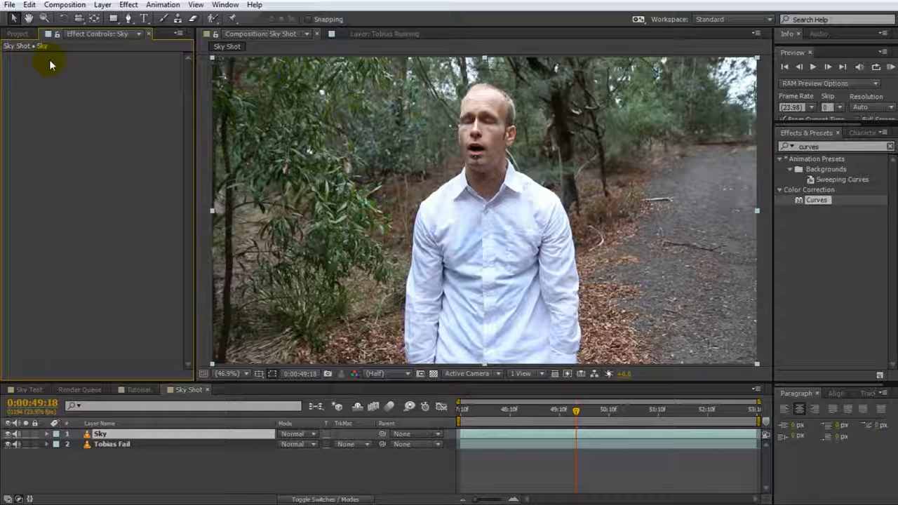
# Draw a closed Pen tool mask on the Sky layer around the sky area above the treeline and the man's head
pyautogui.click(130, 18)
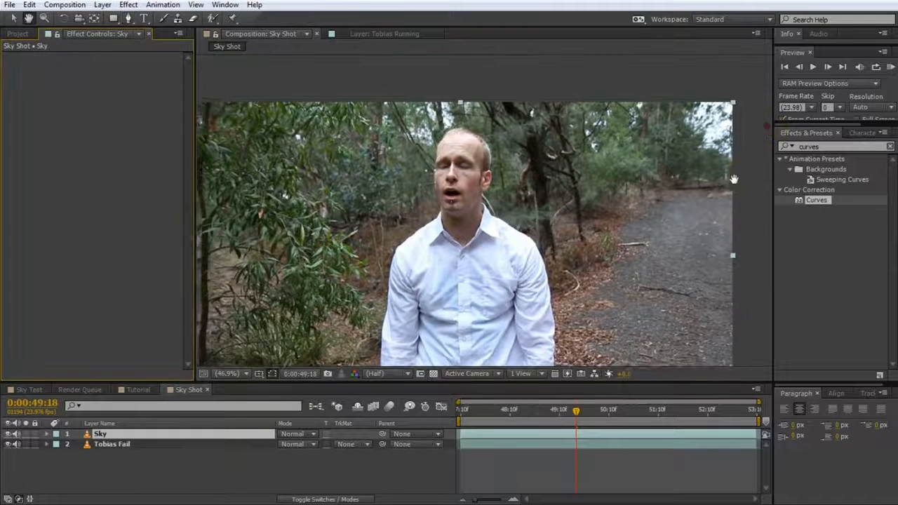
pyautogui.click(734, 174)
pyautogui.click(679, 164)
pyautogui.click(664, 137)
pyautogui.click(656, 113)
pyautogui.click(642, 122)
pyautogui.click(628, 146)
pyautogui.click(476, 121)
pyautogui.click(425, 160)
pyautogui.click(382, 144)
pyautogui.click(346, 136)
pyautogui.click(221, 99)
pyautogui.click(244, 67)
pyautogui.click(748, 63)
pyautogui.click(758, 163)
pyautogui.click(734, 174)
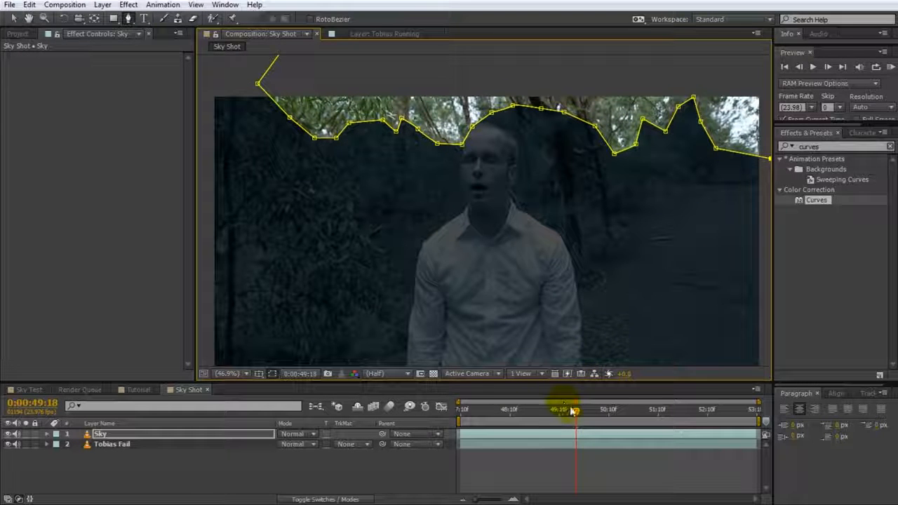
# Start keyframing the Sky layer's Mask Path at 0:00:49:20
pyautogui.moveTo(575, 414)
pyautogui.mouseDown()
pyautogui.moveTo(725, 410)
pyautogui.moveTo(580, 411)
pyautogui.mouseUp()
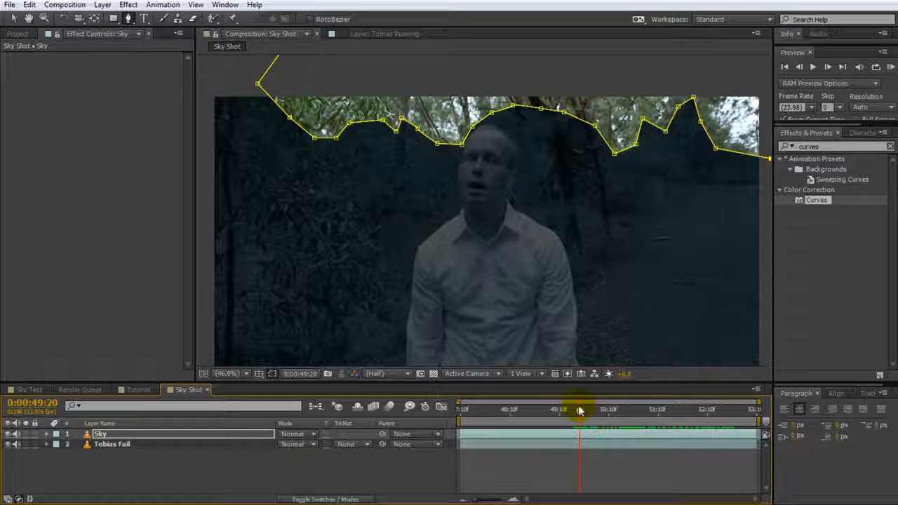
pyautogui.press('m')
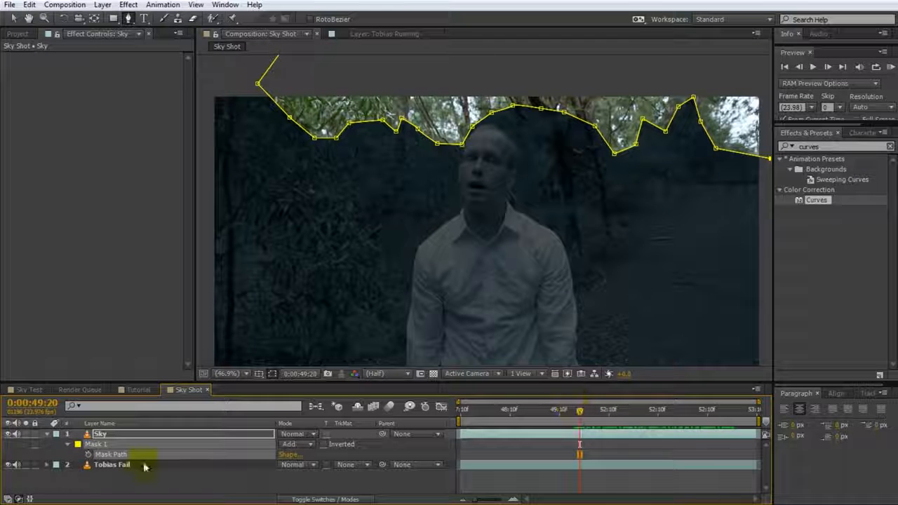
pyautogui.click(89, 457)
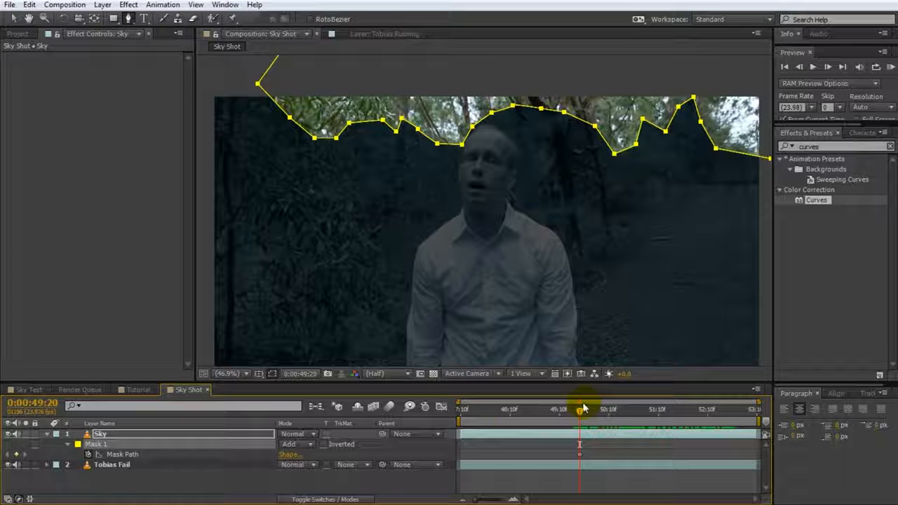
# Keyframe the sky mask at successive frames after 0:00:49:20, moving its points to follow the man's head and the trees
pyautogui.moveTo(580, 410)
pyautogui.mouseDown()
pyautogui.moveTo(511, 414)
pyautogui.moveTo(590, 417)
pyautogui.mouseUp()
pyautogui.press('u')
pyautogui.moveTo(458, 145); pyautogui.dragTo(451, 134)
pyautogui.moveTo(589, 415); pyautogui.dragTo(595, 415)
pyautogui.moveTo(491, 112); pyautogui.dragTo(488, 101)
pyautogui.moveTo(595, 415); pyautogui.dragTo(607, 416)
pyautogui.moveTo(512, 105); pyautogui.dragTo(517, 98)
pyautogui.moveTo(615, 152); pyautogui.dragTo(612, 148)
pyautogui.moveTo(608, 415); pyautogui.dragTo(616, 417)
pyautogui.moveTo(257, 84); pyautogui.dragTo(272, 71)
pyautogui.moveTo(615, 415); pyautogui.dragTo(625, 415)
pyautogui.moveTo(469, 117); pyautogui.dragTo(463, 116)
pyautogui.moveTo(625, 415); pyautogui.dragTo(638, 415)
pyautogui.moveTo(436, 144); pyautogui.dragTo(430, 130)
pyautogui.moveTo(451, 134); pyautogui.dragTo(442, 128)
# Shift the whole sky mask at intervals from 0:00:51:10 to 0:00:52:10 so it follows the camera movement
pyautogui.moveTo(637, 412); pyautogui.dragTo(658, 414)
pyautogui.doubleClick(481, 118)
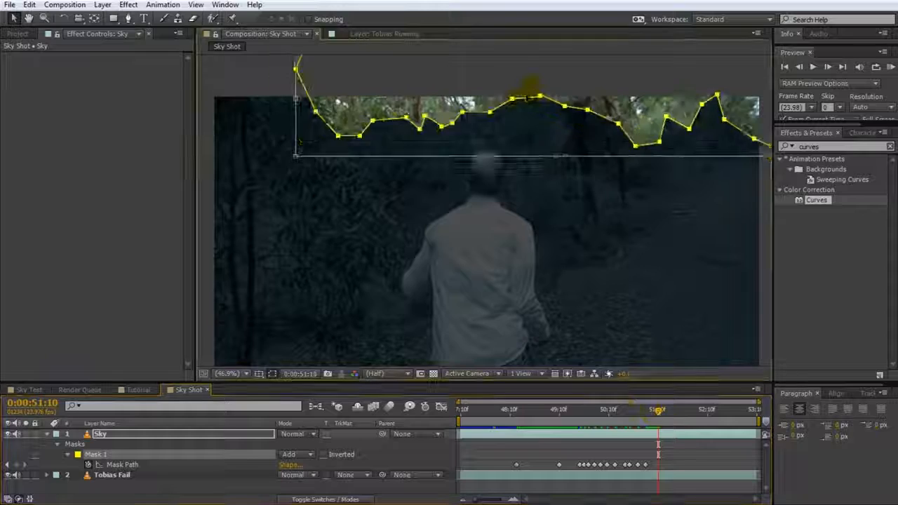
pyautogui.moveTo(484, 140); pyautogui.dragTo(505, 132)
pyautogui.moveTo(658, 414); pyautogui.dragTo(681, 414)
pyautogui.doubleClick(494, 112)
pyautogui.moveTo(493, 181); pyautogui.dragTo(521, 175)
pyautogui.moveTo(682, 412); pyautogui.dragTo(707, 414)
pyautogui.doubleClick(545, 94)
pyautogui.moveTo(540, 169); pyautogui.dragTo(574, 153)
pyautogui.moveTo(707, 414); pyautogui.dragTo(735, 413)
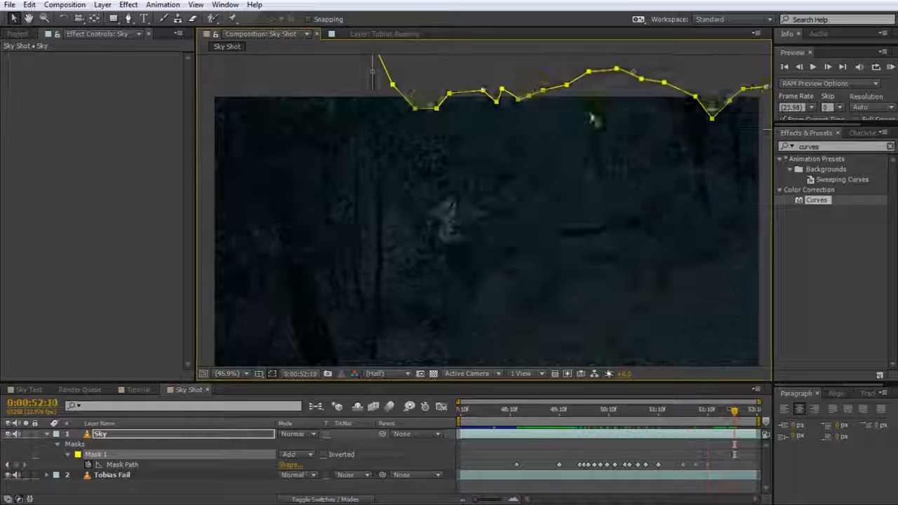
pyautogui.doubleClick(642, 78)
pyautogui.moveTo(590, 210); pyautogui.dragTo(649, 186)
pyautogui.click(701, 458)
# Return to 0:00:49:23 and set the sky mask's Mask Feather to 60 pixels
pyautogui.moveTo(735, 411); pyautogui.dragTo(585, 409)
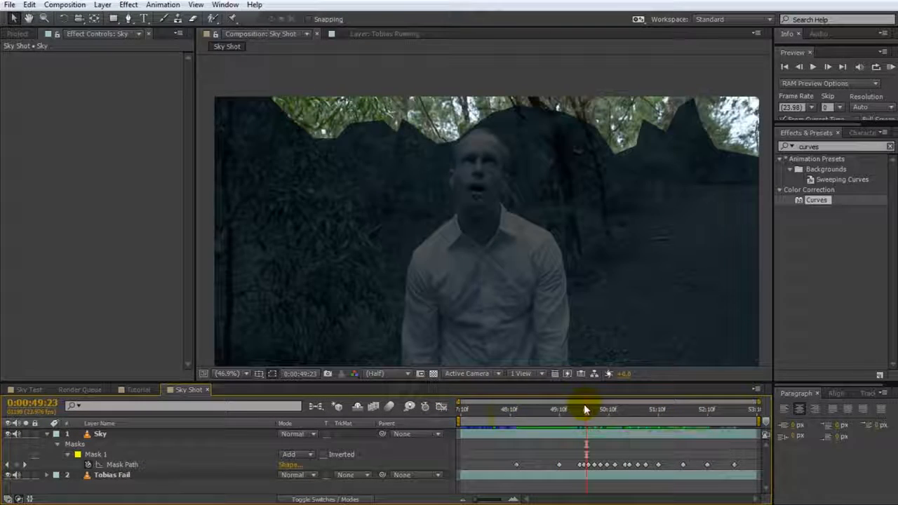
pyautogui.click(111, 454)
pyautogui.click(68, 455)
pyautogui.click(68, 455)
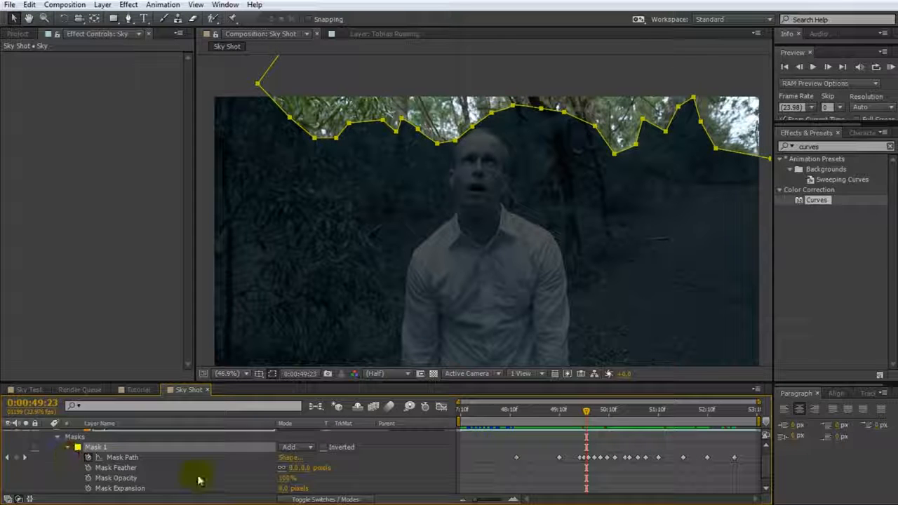
pyautogui.moveTo(295, 468); pyautogui.dragTo(323, 467)
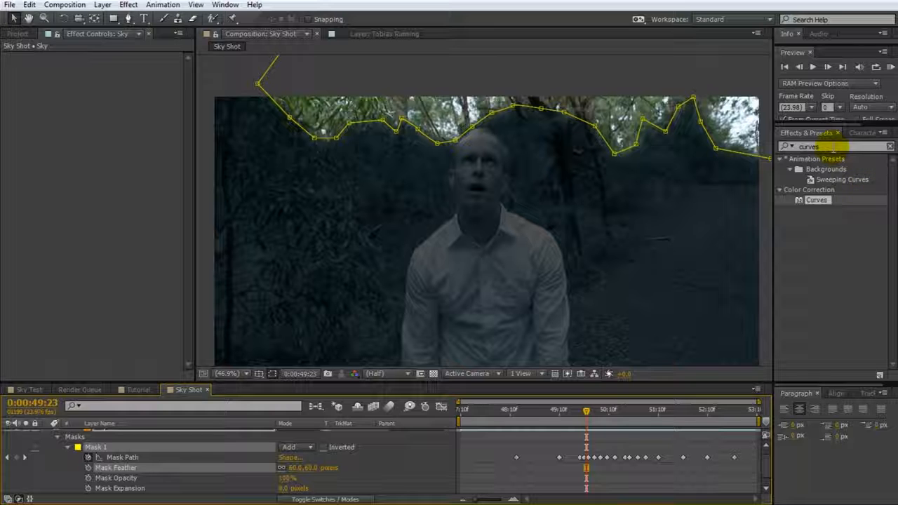
# Apply the Extract effect to the Sky layer and set its Black Point to 192
pyautogui.doubleClick(839, 146)
pyautogui.write('extract')
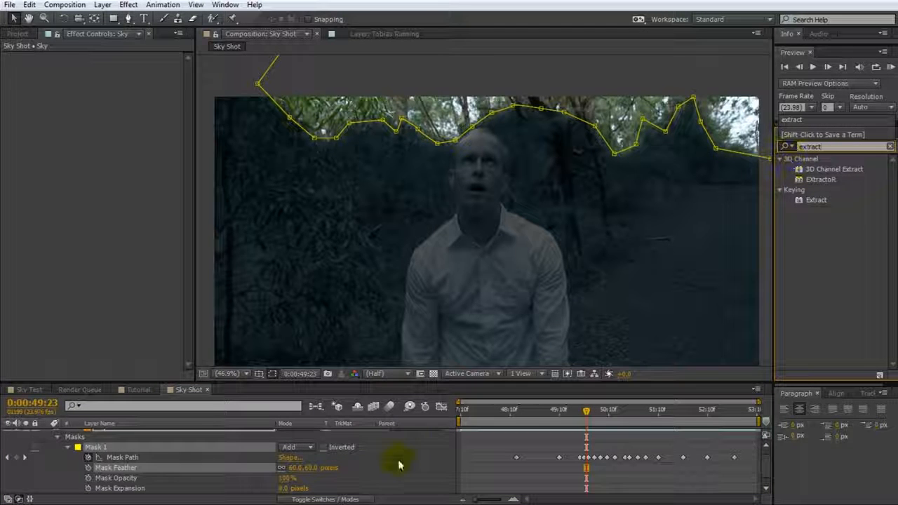
pyautogui.scroll(1, 398, 465)
pyautogui.moveTo(814, 200); pyautogui.dragTo(201, 432)
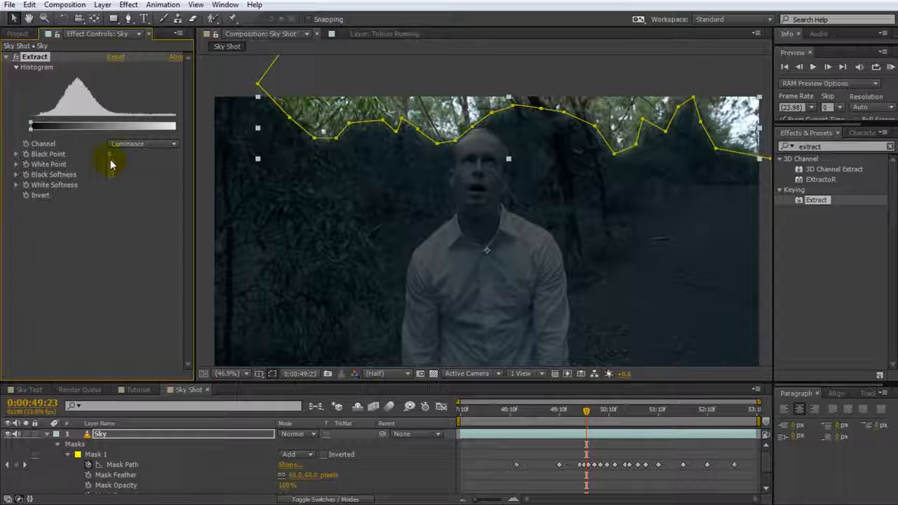
pyautogui.moveTo(115, 154); pyautogui.dragTo(230, 159)
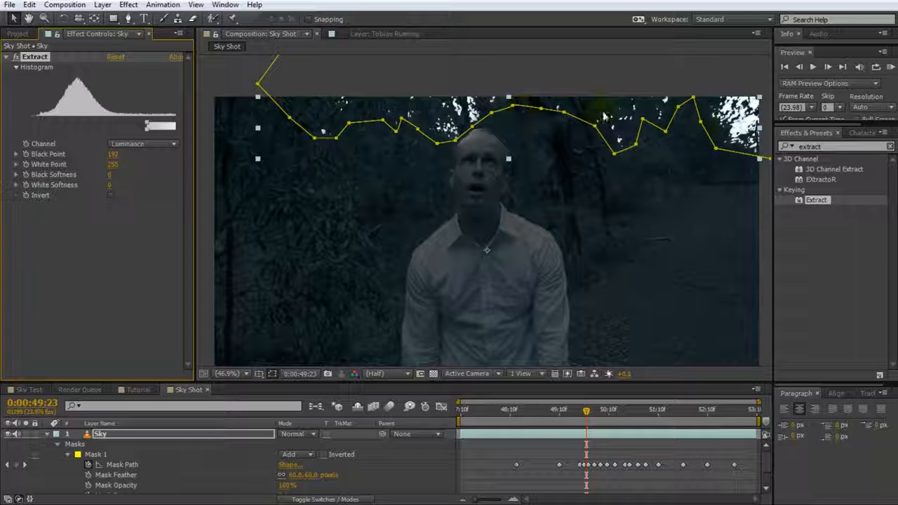
# Move to 0:00:50:07 and set the Extract effect's Black Softness to 74 on the Sky layer
pyautogui.moveTo(587, 410)
pyautogui.mouseDown()
pyautogui.moveTo(699, 413)
pyautogui.moveTo(602, 411)
pyautogui.mouseUp()
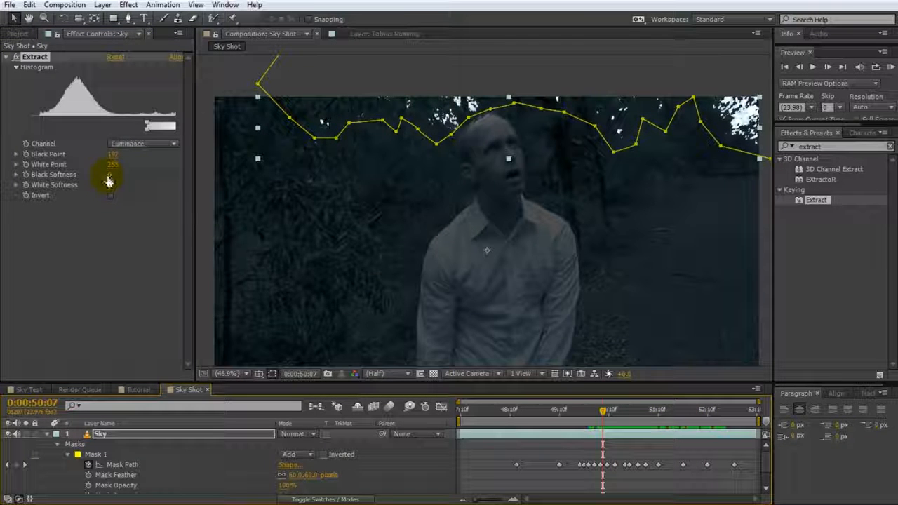
pyautogui.moveTo(109, 181); pyautogui.dragTo(151, 177)
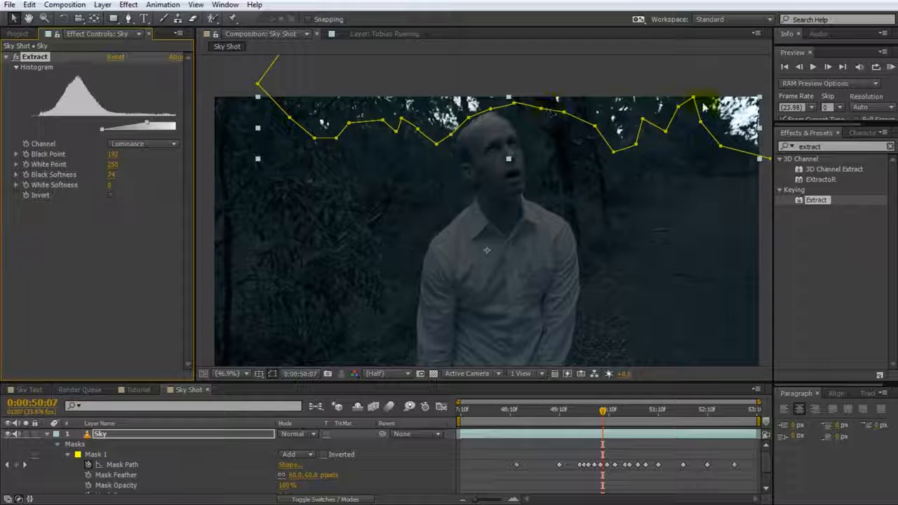
# Apply the Curves effect to the Sky layer and pull the RGB curve's highlights and midtones far down to darken the sky
pyautogui.click(835, 146)
pyautogui.write('curves')
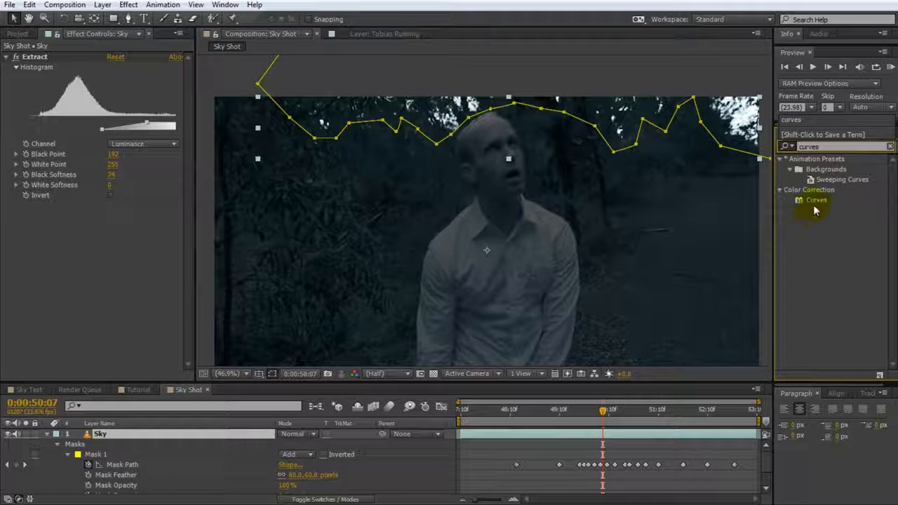
pyautogui.doubleClick(814, 201)
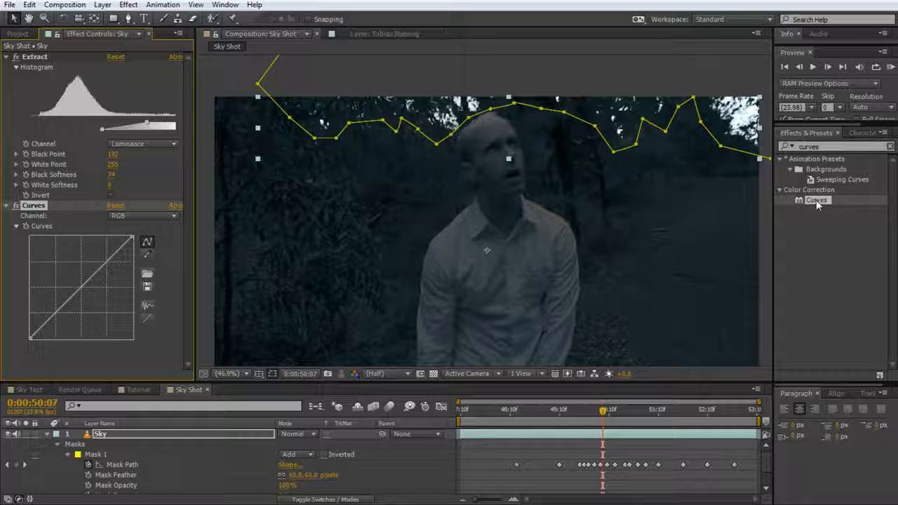
pyautogui.moveTo(132, 237); pyautogui.dragTo(68, 335)
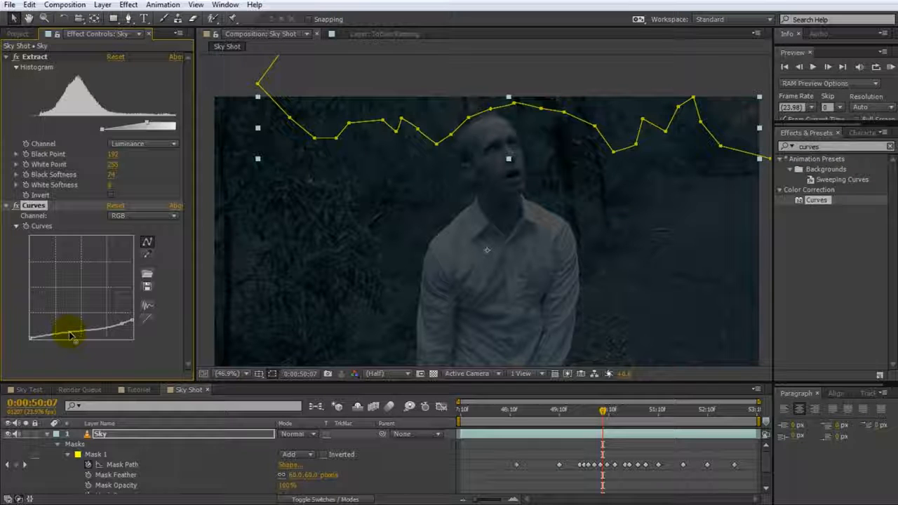
# In the Sky layer's Curves effect, bend the Red channel's midtones down and the Blue channel's midtones up
pyautogui.click(154, 216)
pyautogui.click(135, 242)
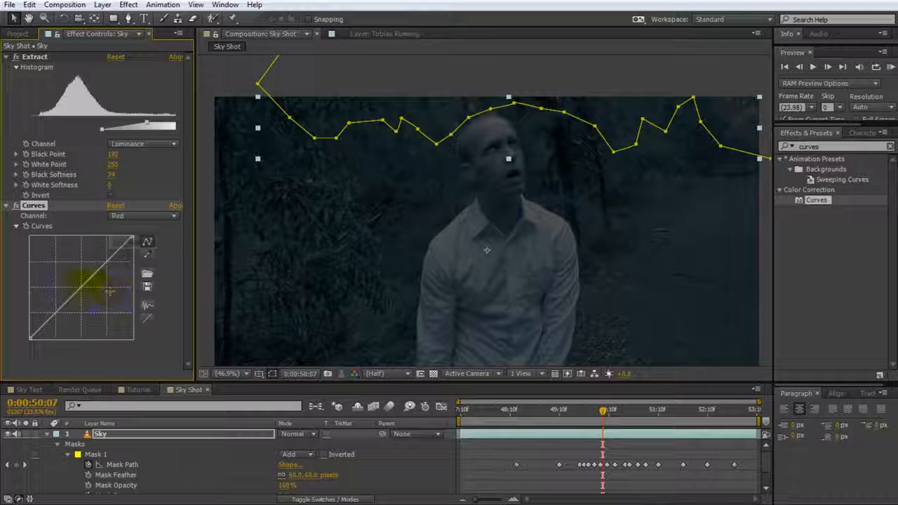
pyautogui.moveTo(83, 288); pyautogui.dragTo(96, 294)
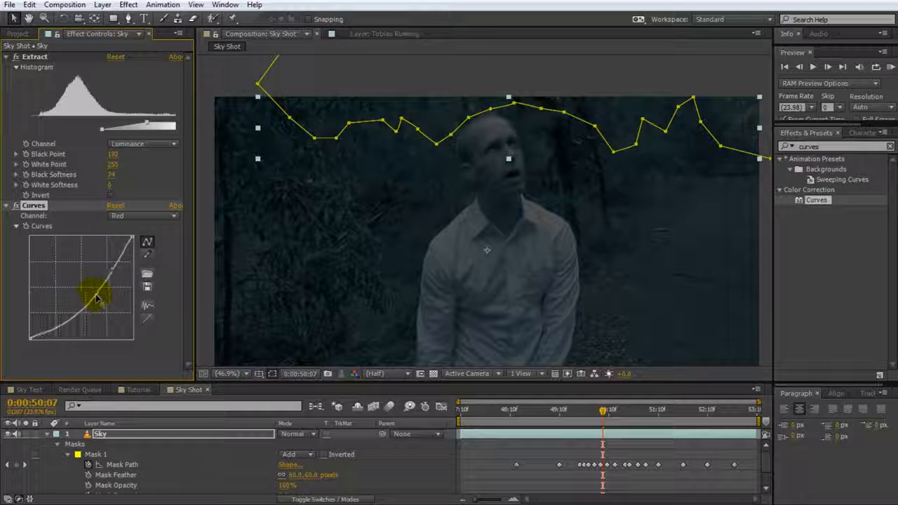
pyautogui.click(136, 217)
pyautogui.click(134, 269)
pyautogui.moveTo(68, 273); pyautogui.dragTo(75, 284)
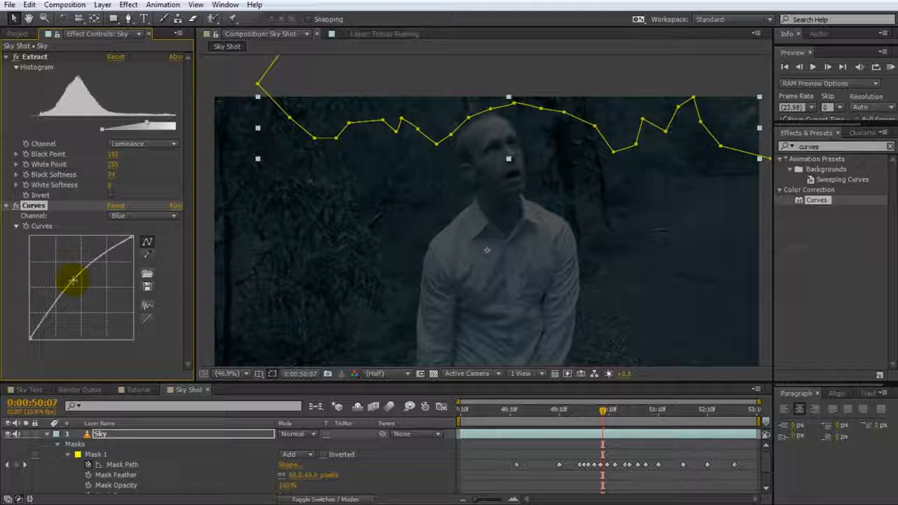
# Apply Hue/Saturation to the Sky layer, enable Colorize and set the Colorize Hue to 200°
pyautogui.click(845, 146)
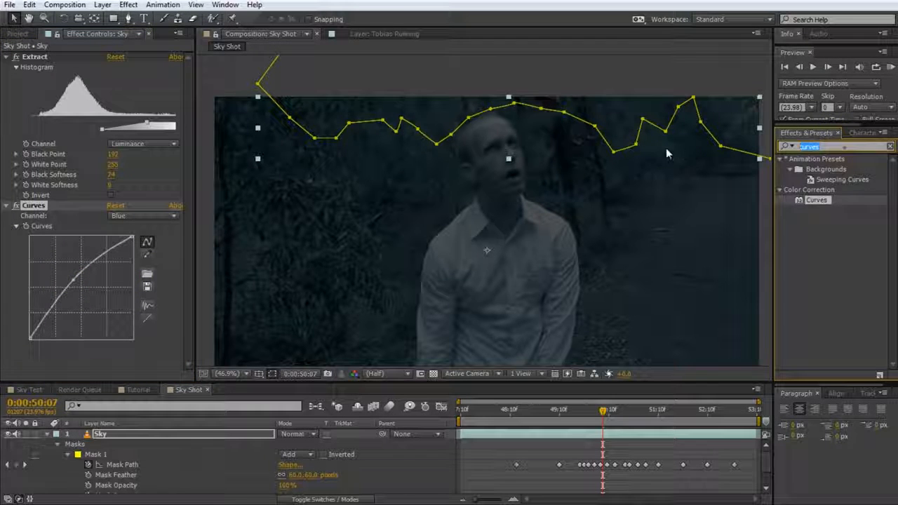
pyautogui.write('hue')
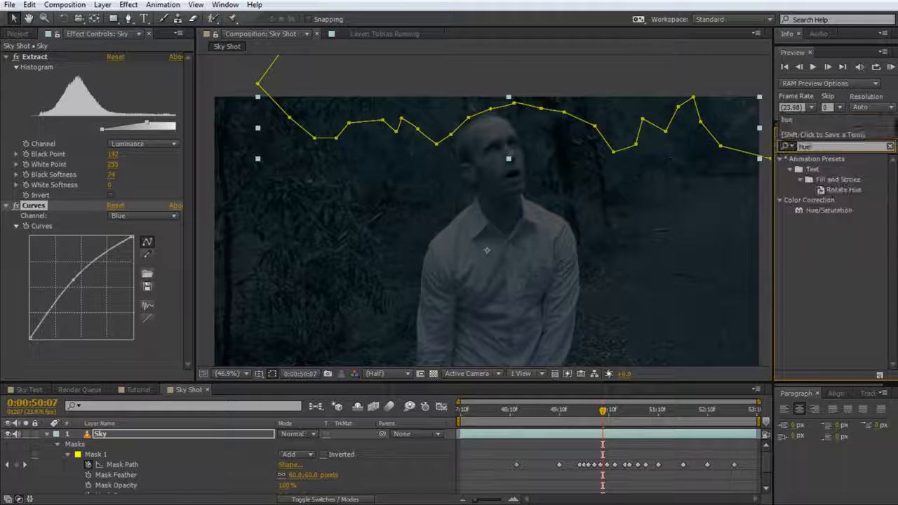
pyautogui.doubleClick(824, 210)
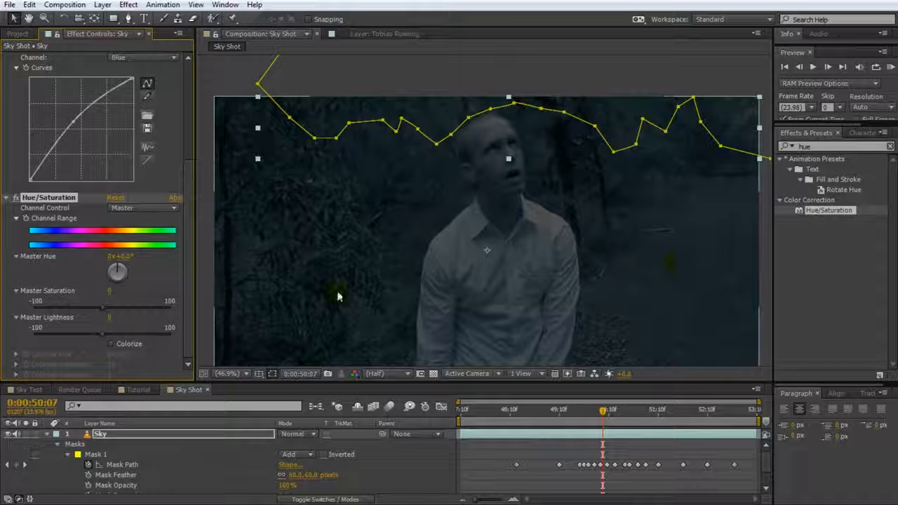
pyautogui.click(111, 344)
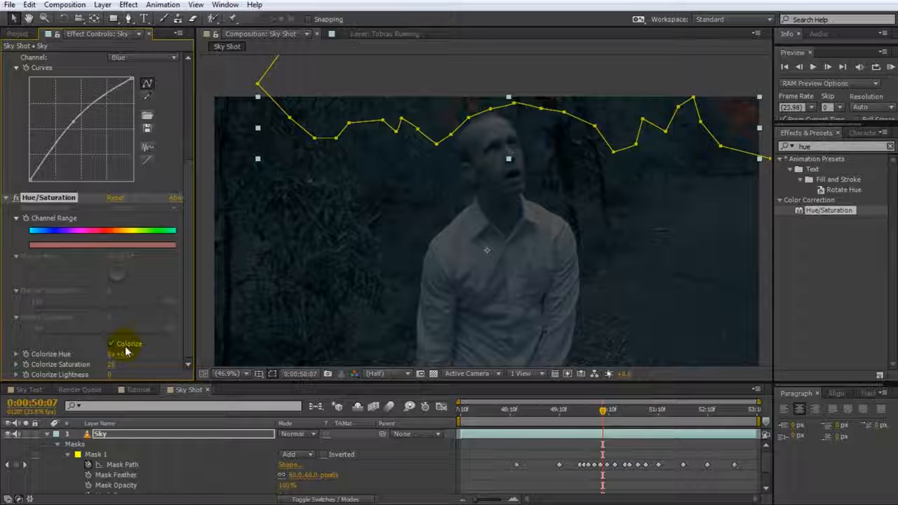
pyautogui.moveTo(125, 354); pyautogui.dragTo(250, 353)
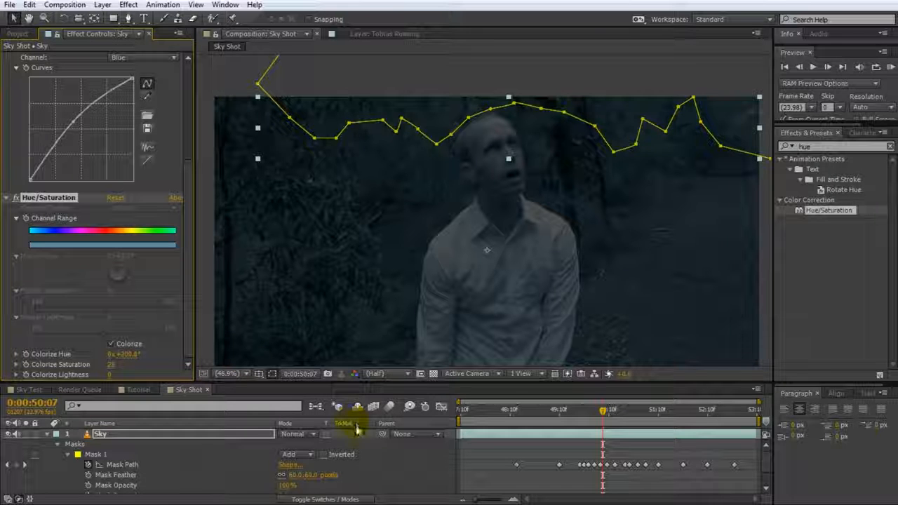
# Deselect the Sky layer and play back the composition from 0:00:47:10 to check the darkened sky
pyautogui.click(395, 463)
pyautogui.press('h')
pyautogui.moveTo(571, 275); pyautogui.dragTo(578, 241)
pyautogui.press('v')
pyautogui.click(582, 448)
pyautogui.moveTo(600, 416); pyautogui.dragTo(461, 417)
pyautogui.press('space')
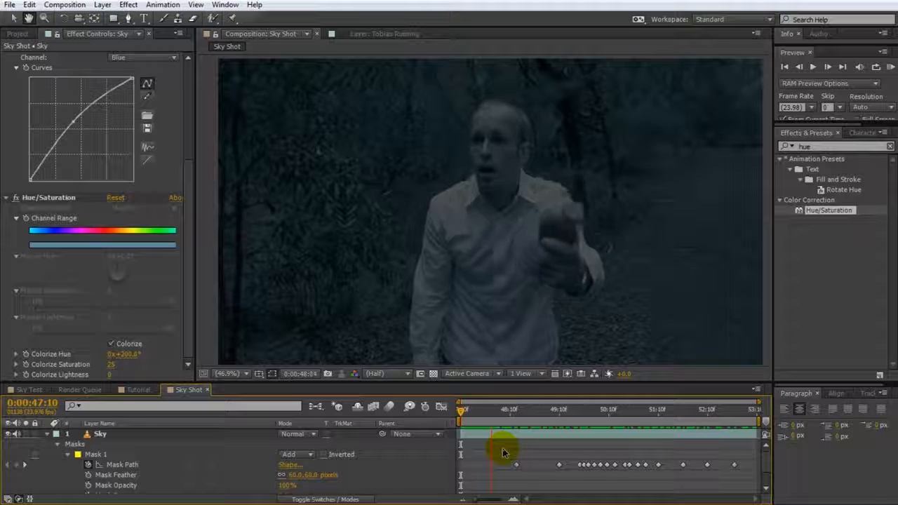